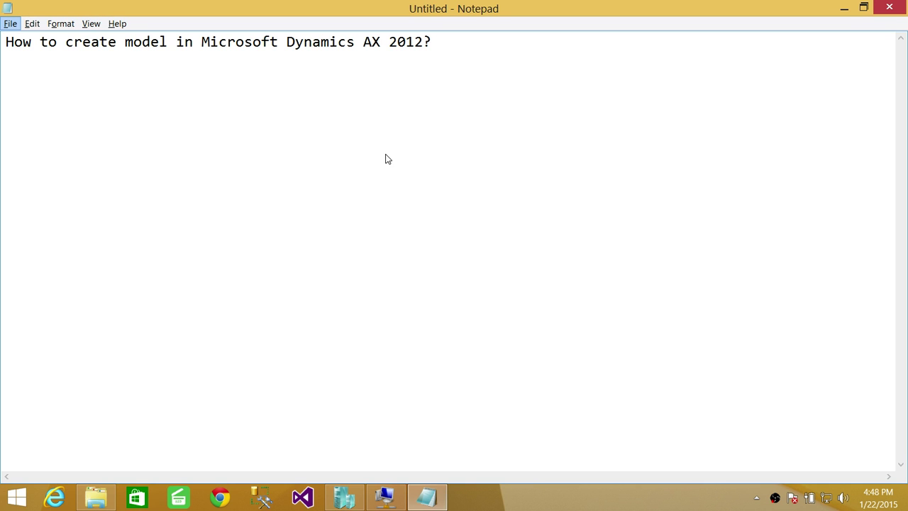
Step: Switch to the DynamicsAX virtual machine and open the AOT in the Dynamics AX development workspace
click(386, 496)
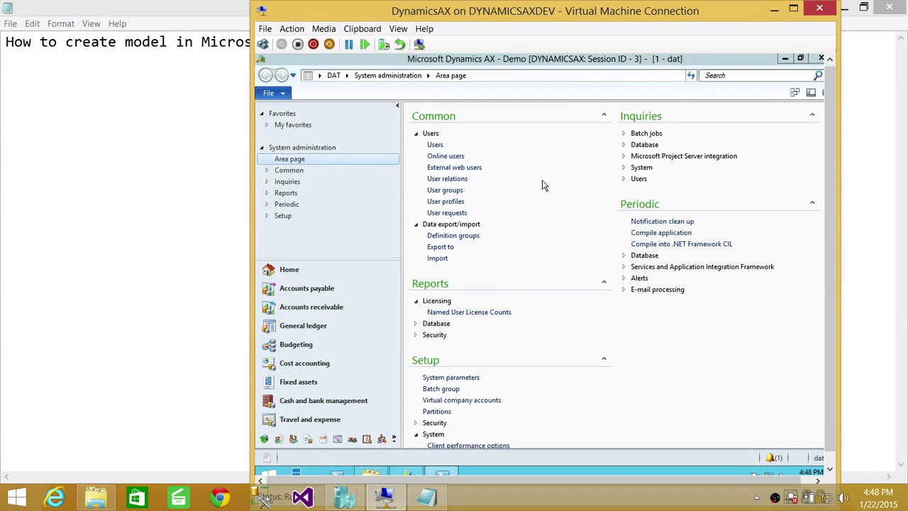
click(539, 224)
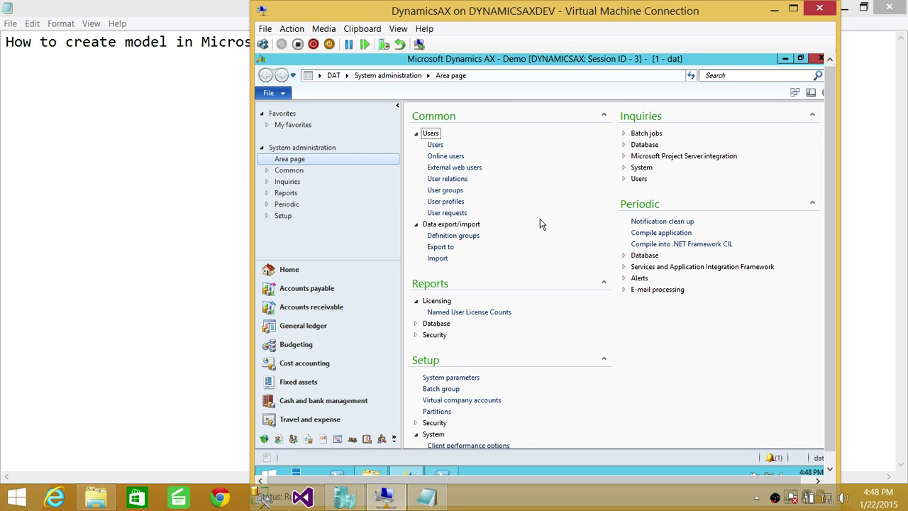
key(ctrl+d)
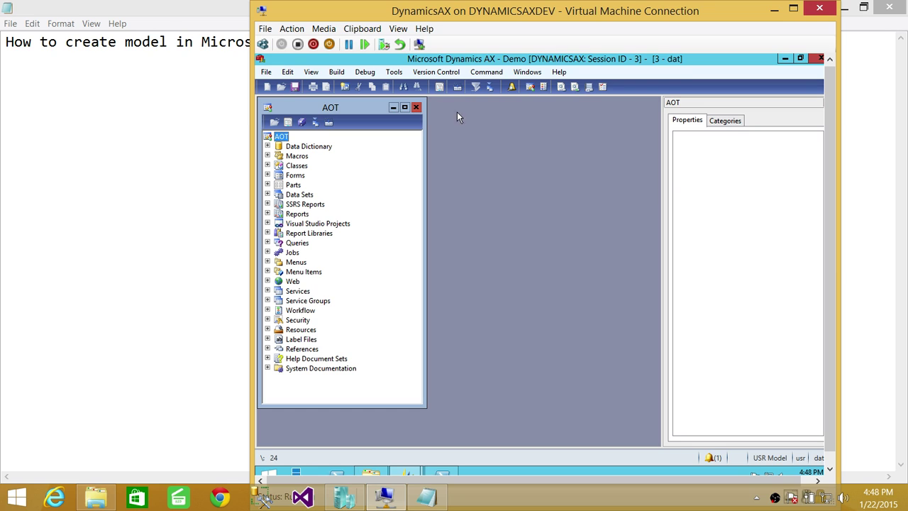
Step: Examine the parameters and available layers in the Create model form, and cancel it without creating a model
click(395, 74)
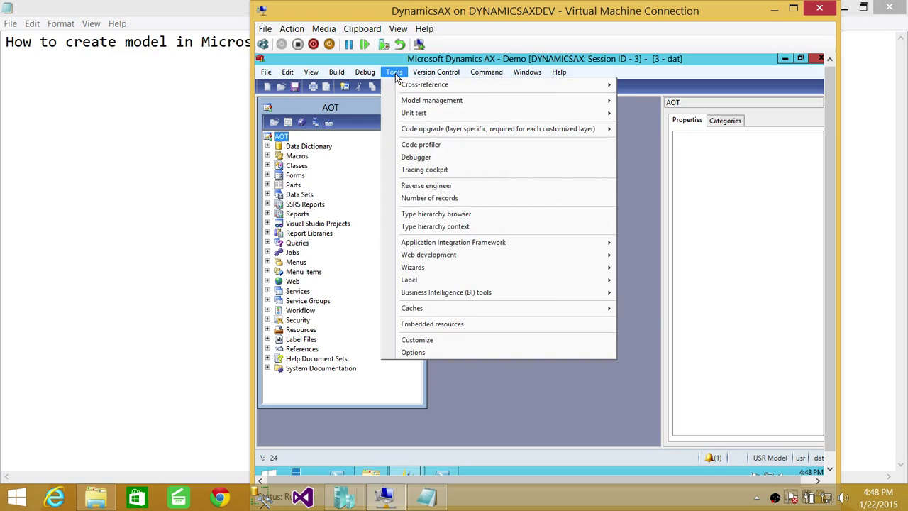
mouse_move(430, 104)
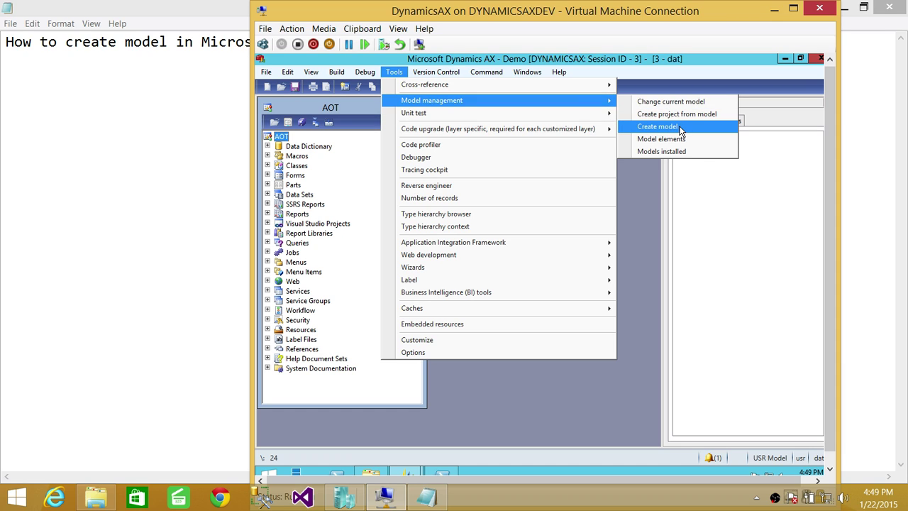
click(658, 126)
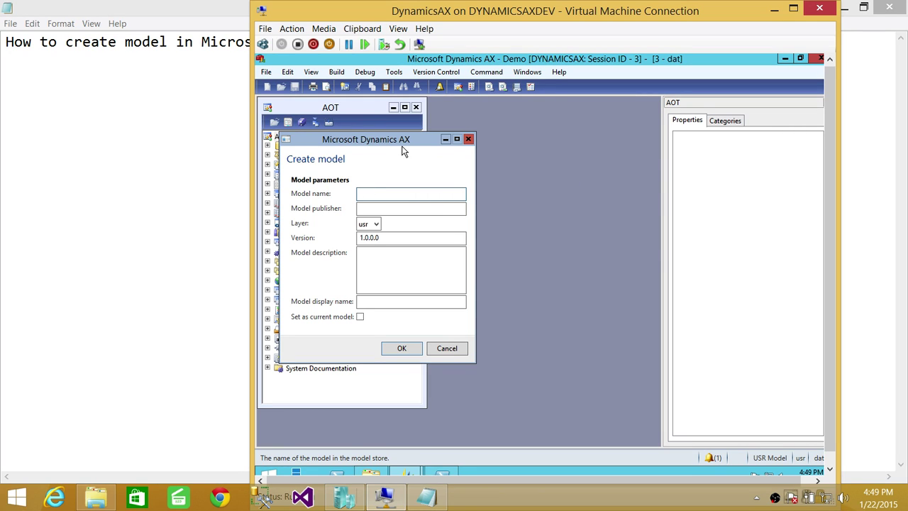
drag(401, 140, 547, 110)
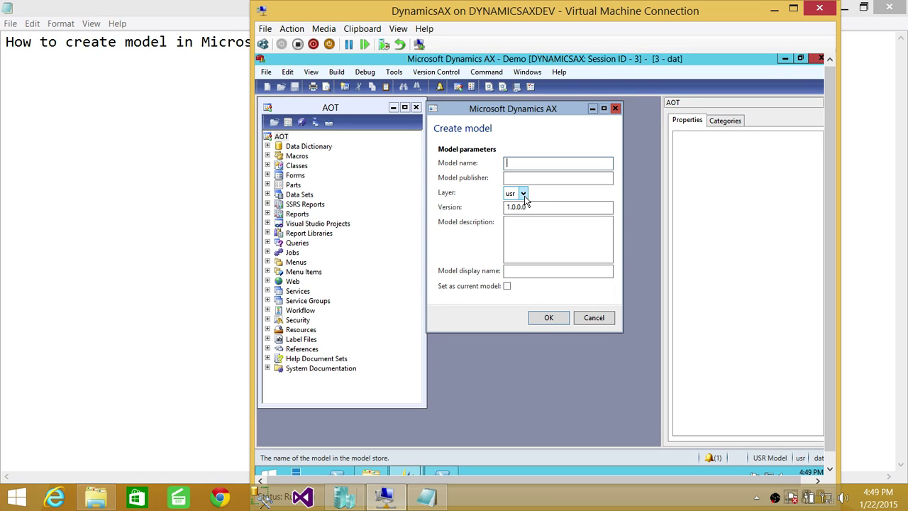
click(524, 193)
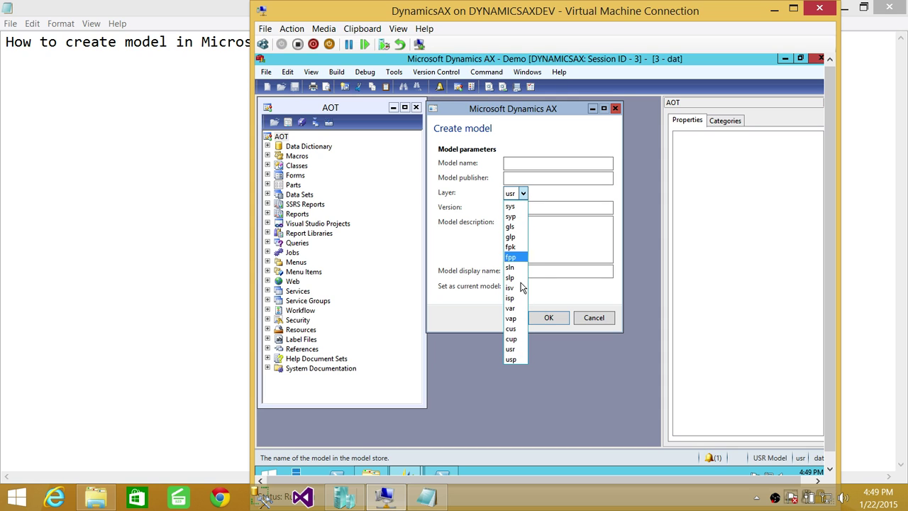
click(571, 196)
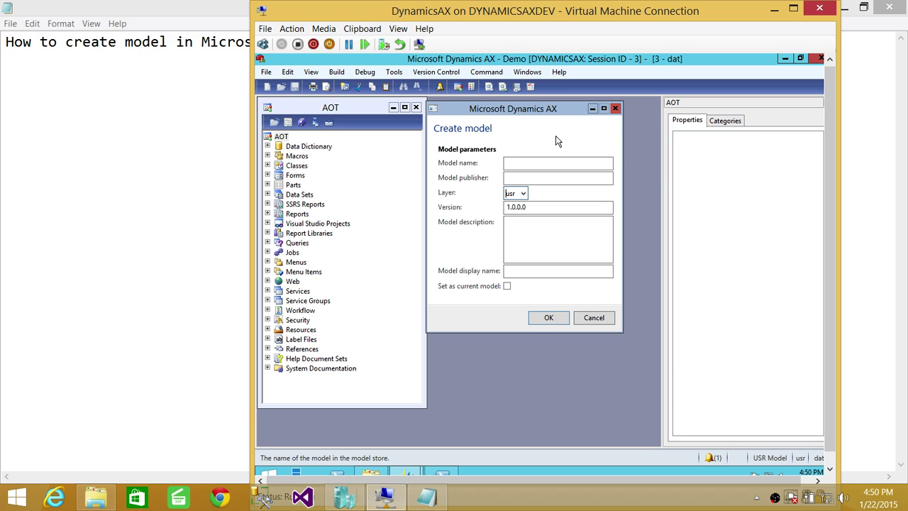
click(595, 317)
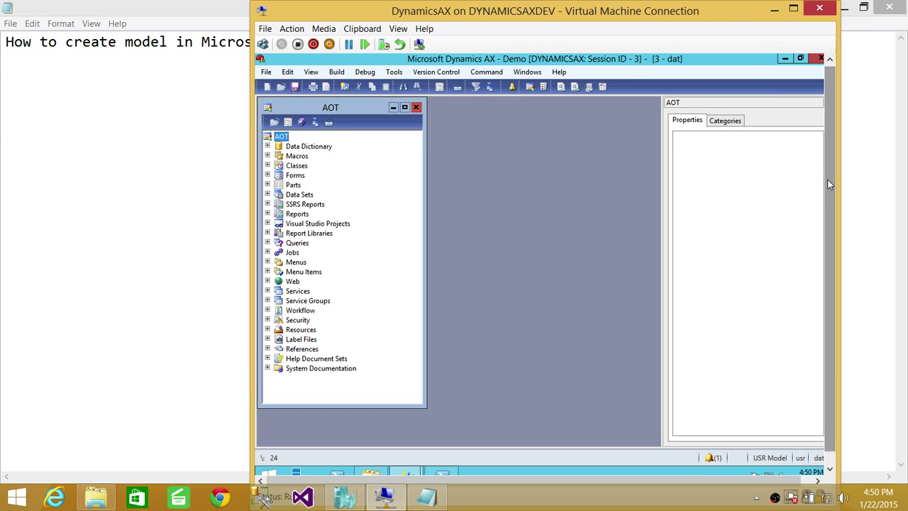
Step: Launch the Microsoft Dynamics AX 2012 Management Shell as administrator from the virtual machine's Administrative Tools
scroll(829, 185, down, 1)
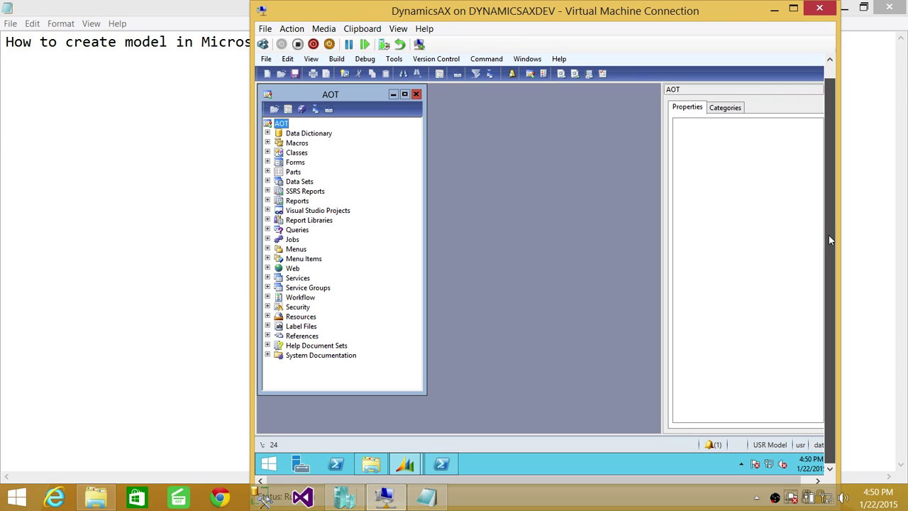
click(270, 464)
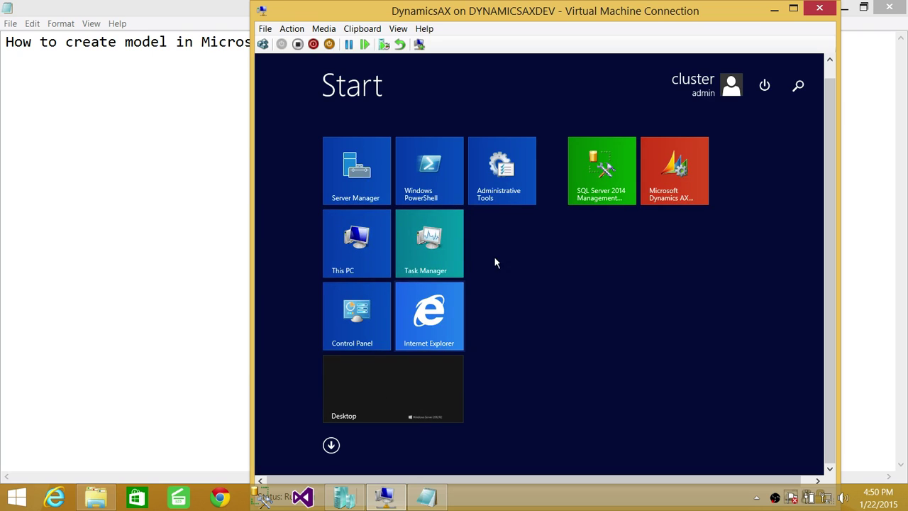
click(503, 189)
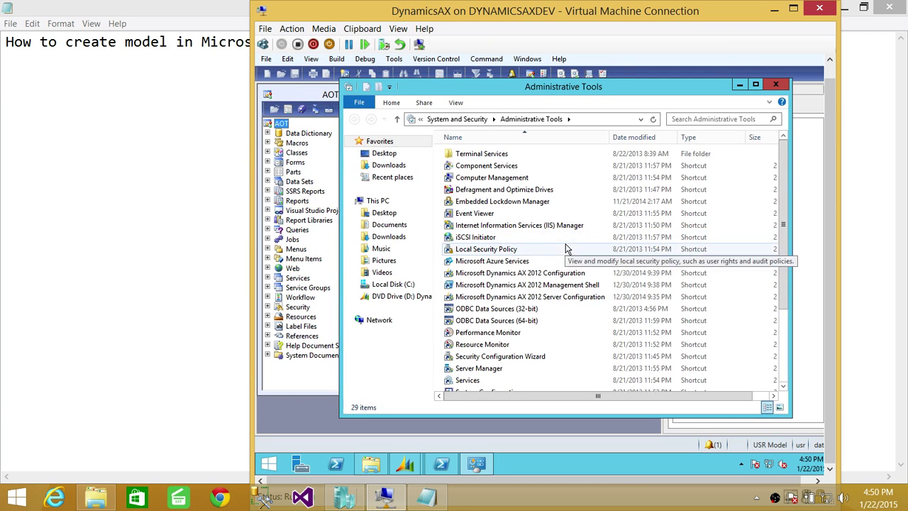
right_click(551, 290)
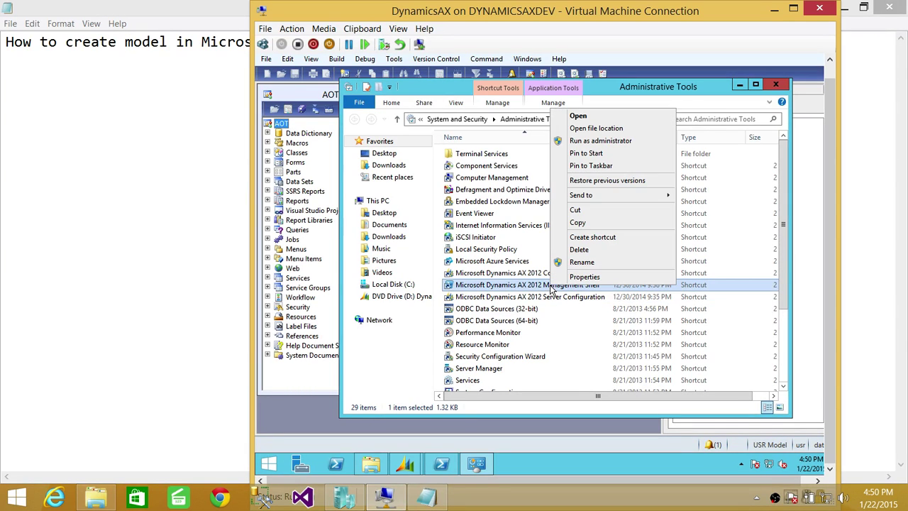
click(589, 140)
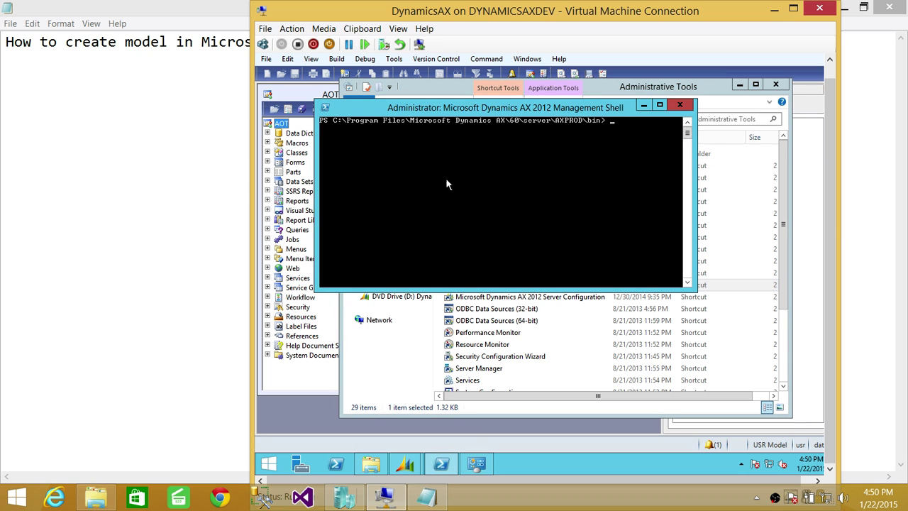
Step: List the models in the model store by running axutil.exe list in the Management Shell
drag(557, 108, 593, 204)
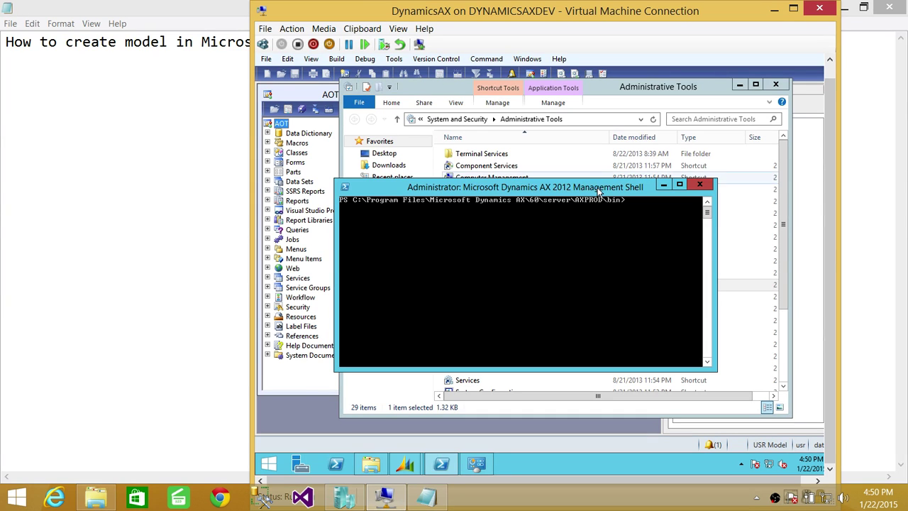
drag(596, 188, 568, 175)
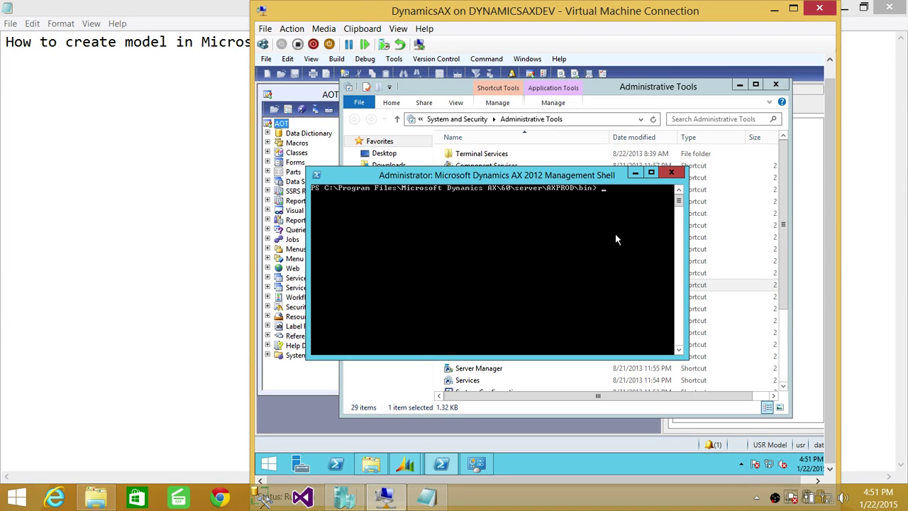
text(axutil.exe list)
key(Return)
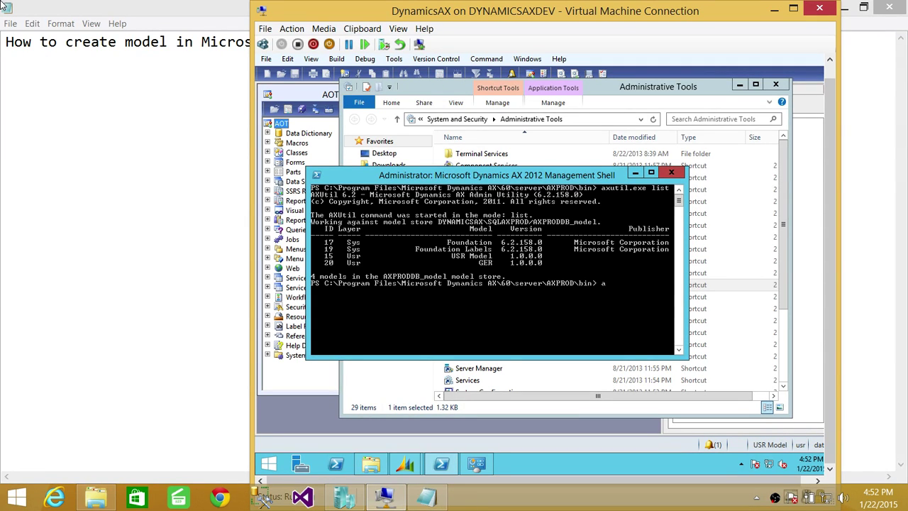
Step: Create a model named PLN in the CUS layer by running axutil.exe create /model:PLN /layer:CUS
text(exe crea)
text(te /model)
text(PLN /)
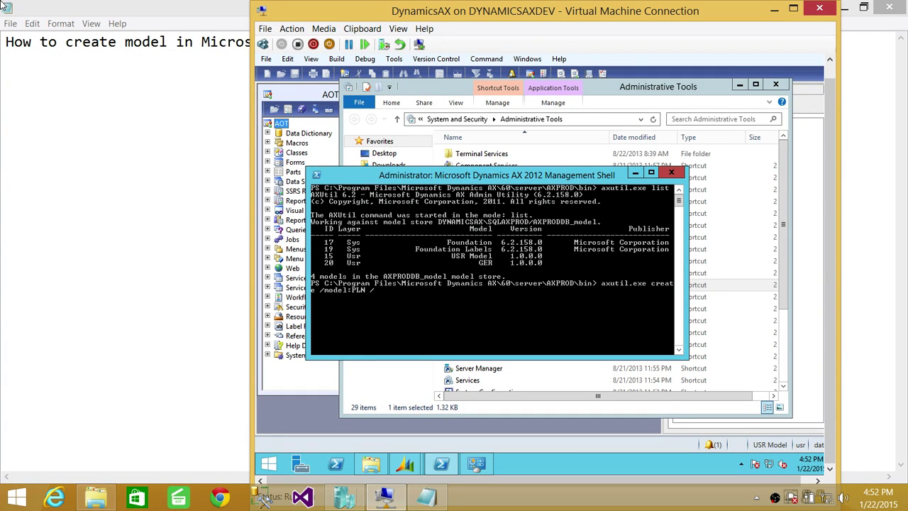
text(laywer)
key(BackSpace)
key(BackSpace)
key(BackSpace)
text(er)
text( :)
text(USR)
key(BackSpace)
key(BackSpace)
key(BackSpace)
text(CU)
key(Return)
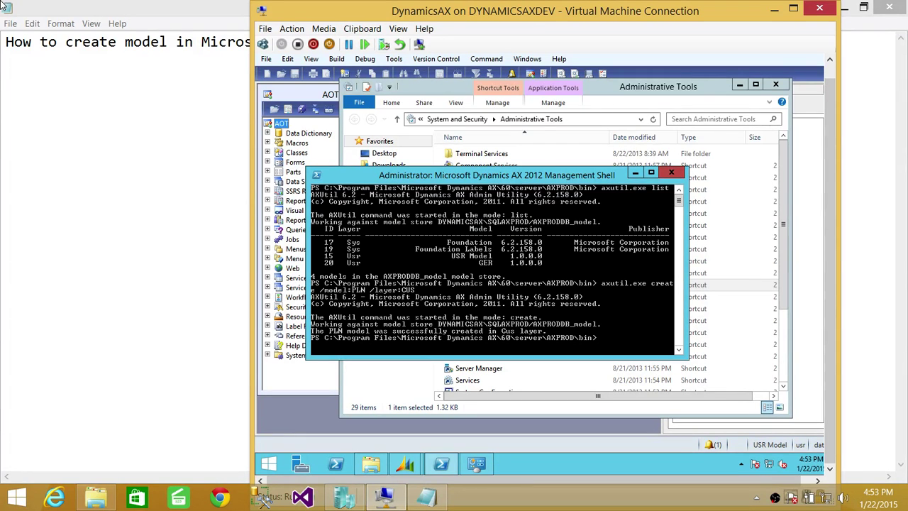
Step: Rerun axutil.exe list to check the model store for the PLN model
key(Up)
key(Up)
key(Return)
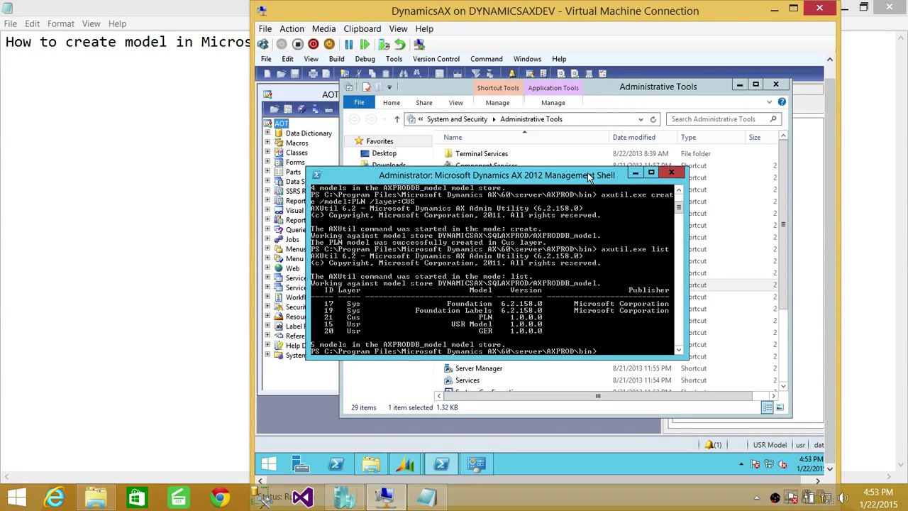
Step: Return to the AX development workspace, start a new model with the Create model form, and name it TestModel
click(299, 95)
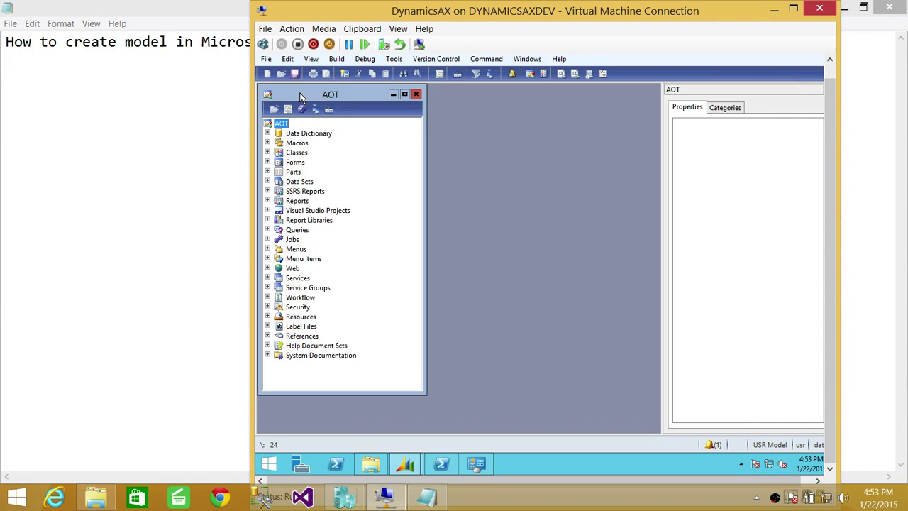
click(397, 63)
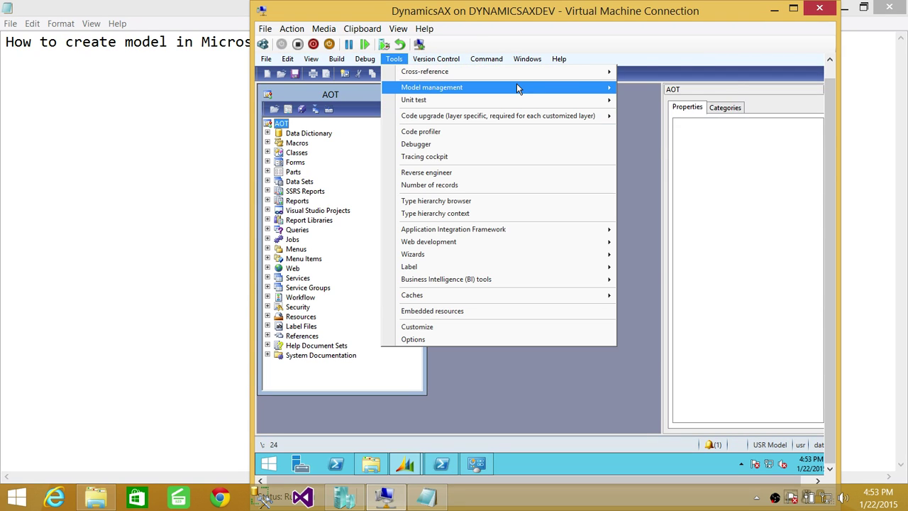
mouse_move(580, 92)
click(660, 115)
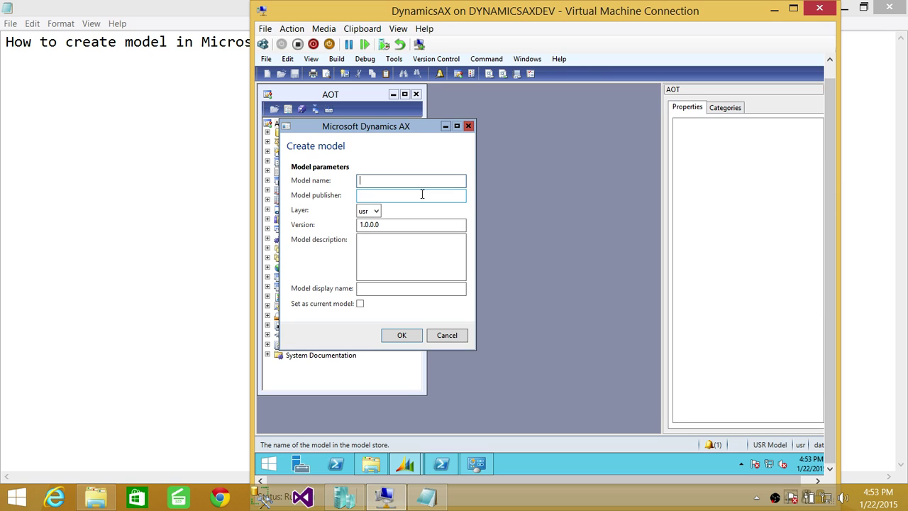
text(TestModel)
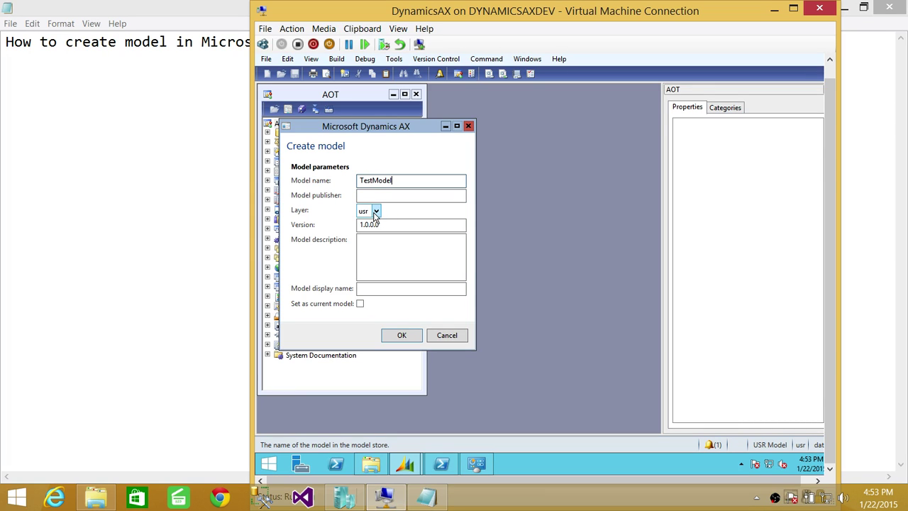
Step: Enter "Testing the model" as the description of the new model
click(383, 250)
text(Tesint)
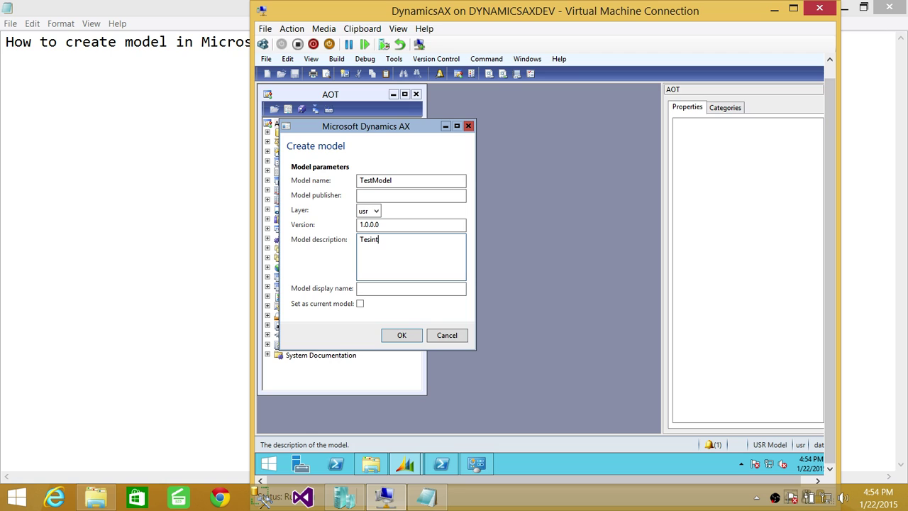
key(BackSpace)
key(BackSpace)
text(ting the model)
Step: Enter a display name for TestModel, create it in the usr layer, and return to the Notepad window
click(384, 288)
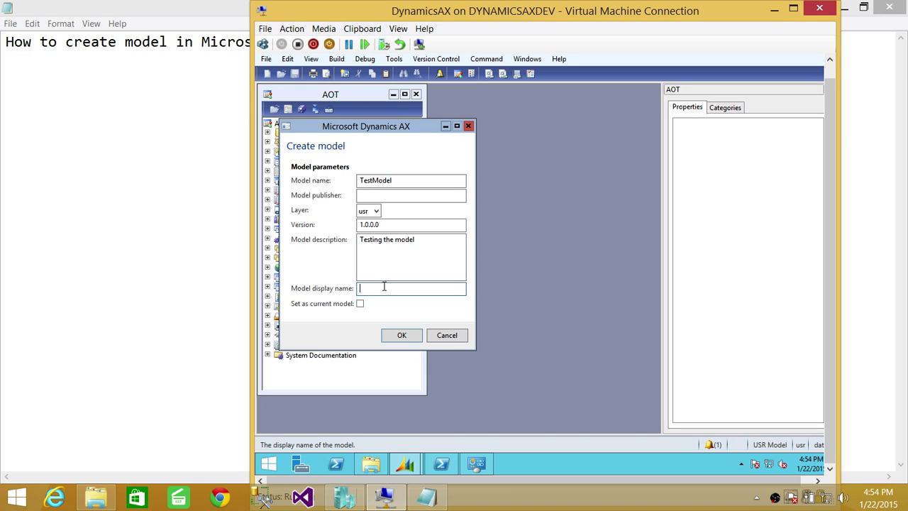
text(T)
text(E)
key(BackSpace)
text(STMODEL)
click(400, 334)
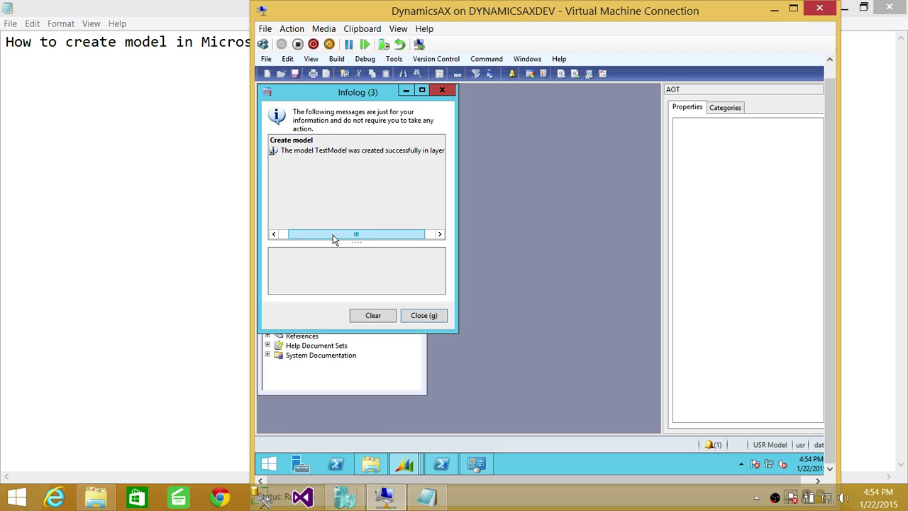
drag(332, 235, 399, 236)
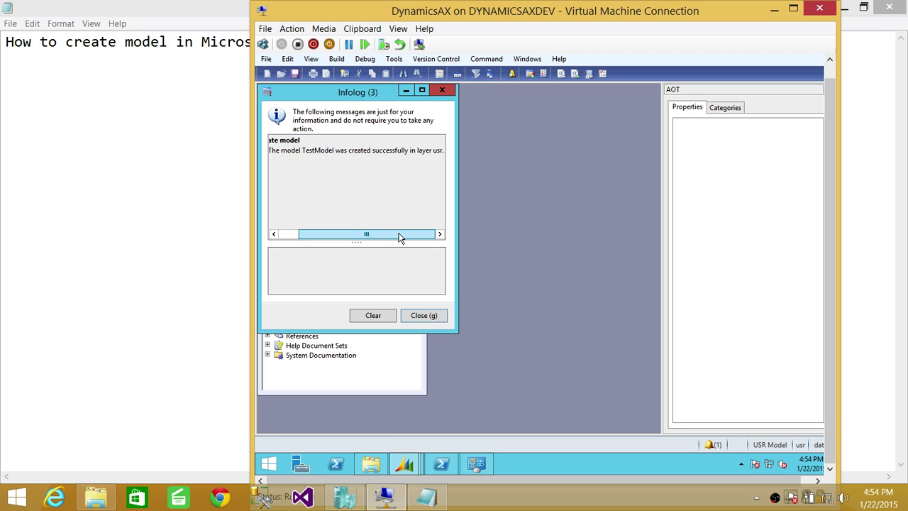
click(179, 185)
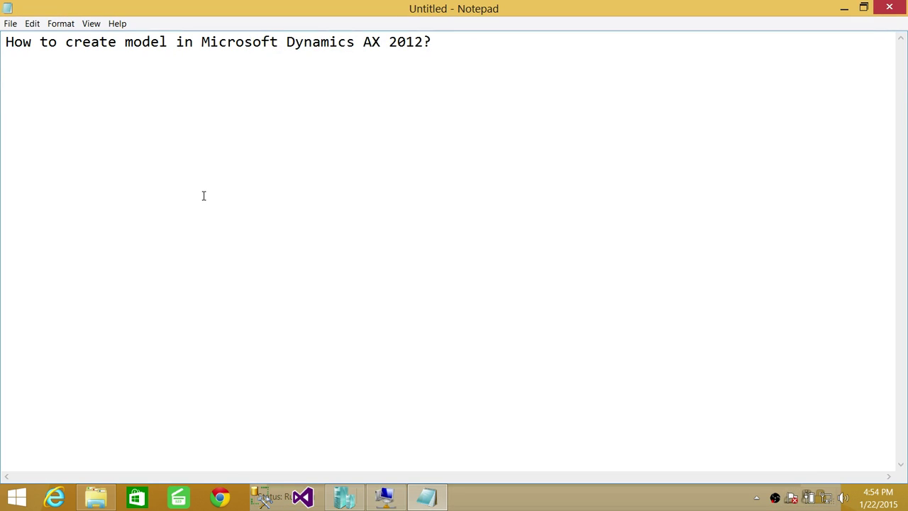